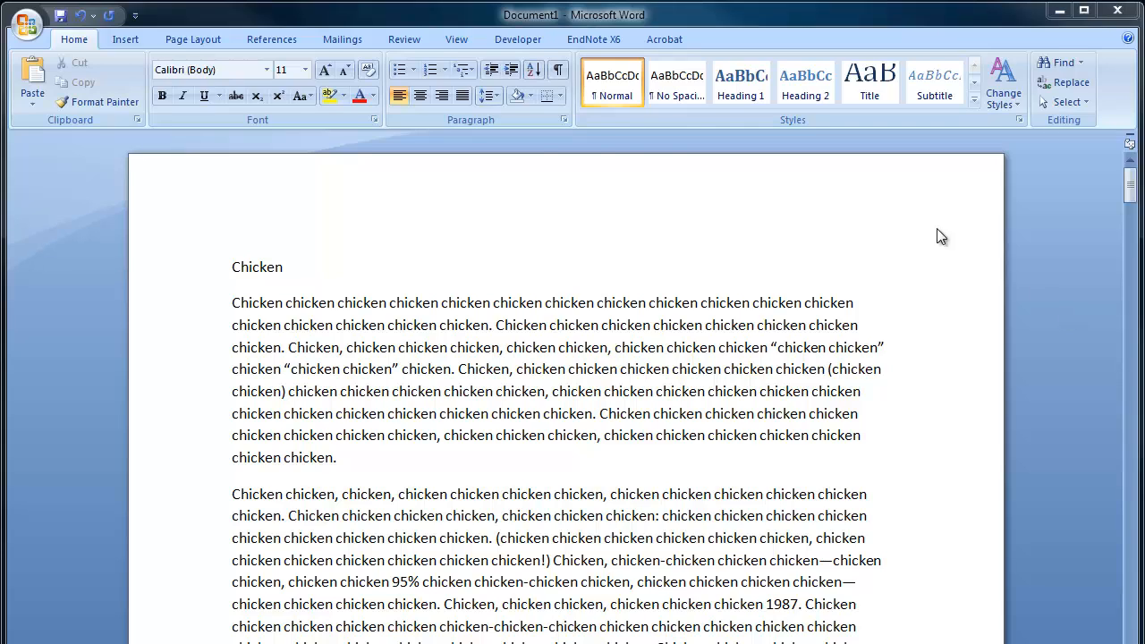
Show the ruler and apply the Normal margin preset with 1-inch margins on all sides of the document.
click(459, 37)
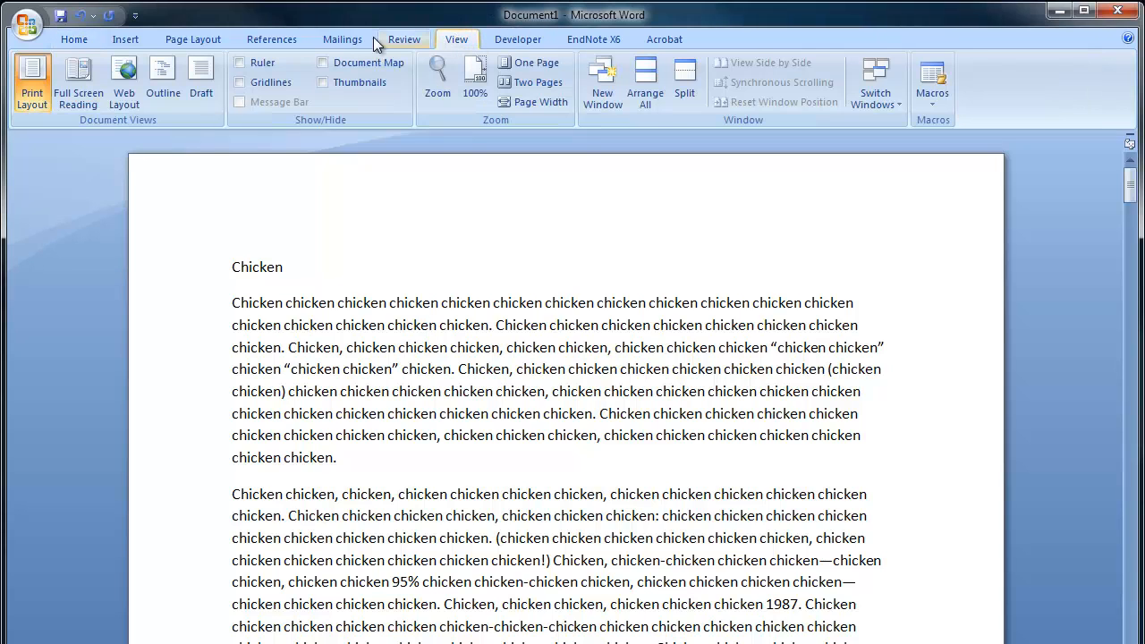
click(247, 63)
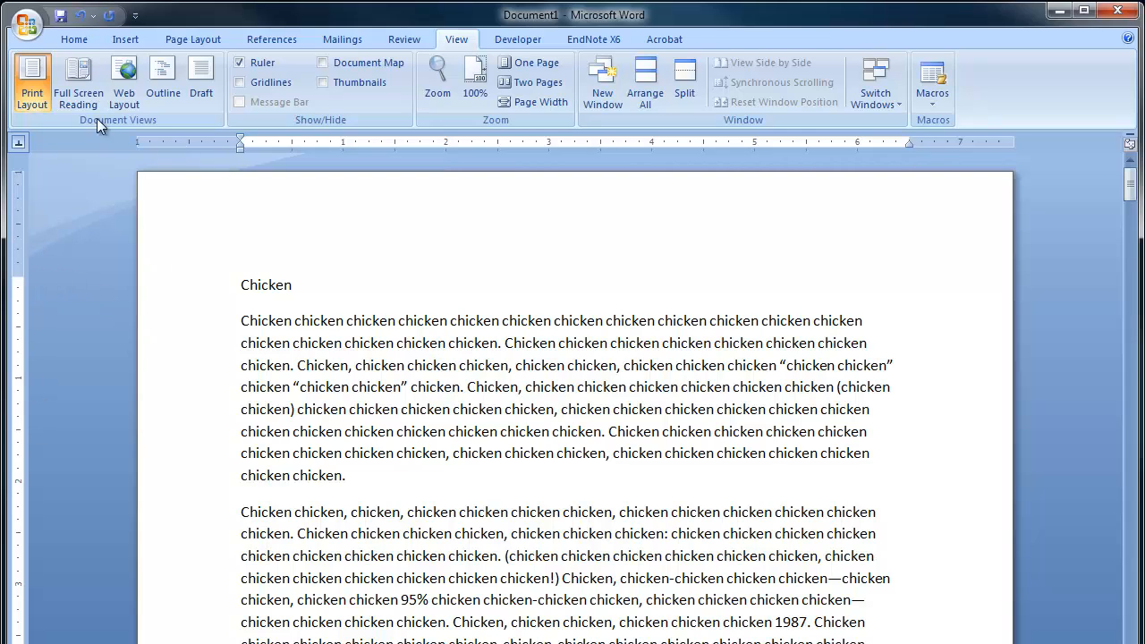
click(204, 42)
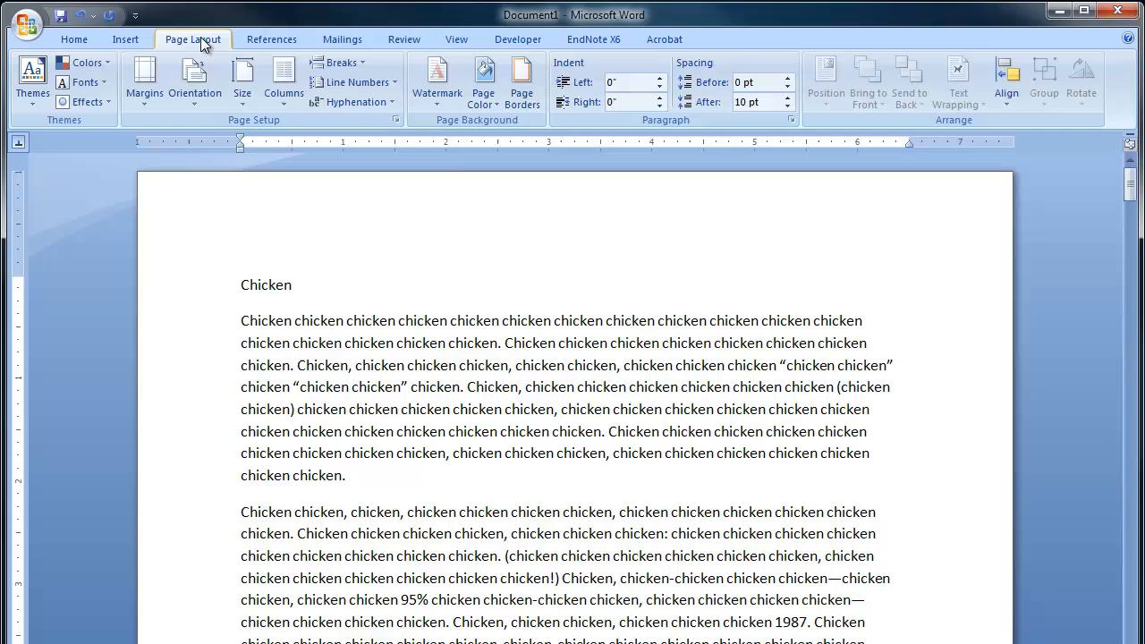
click(148, 94)
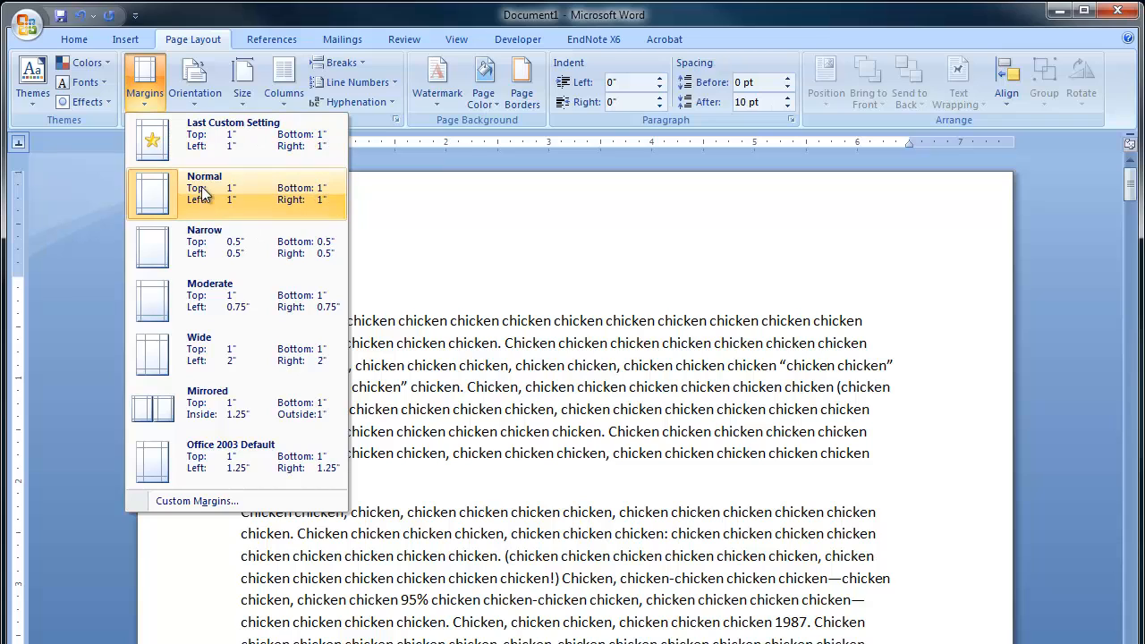
click(253, 194)
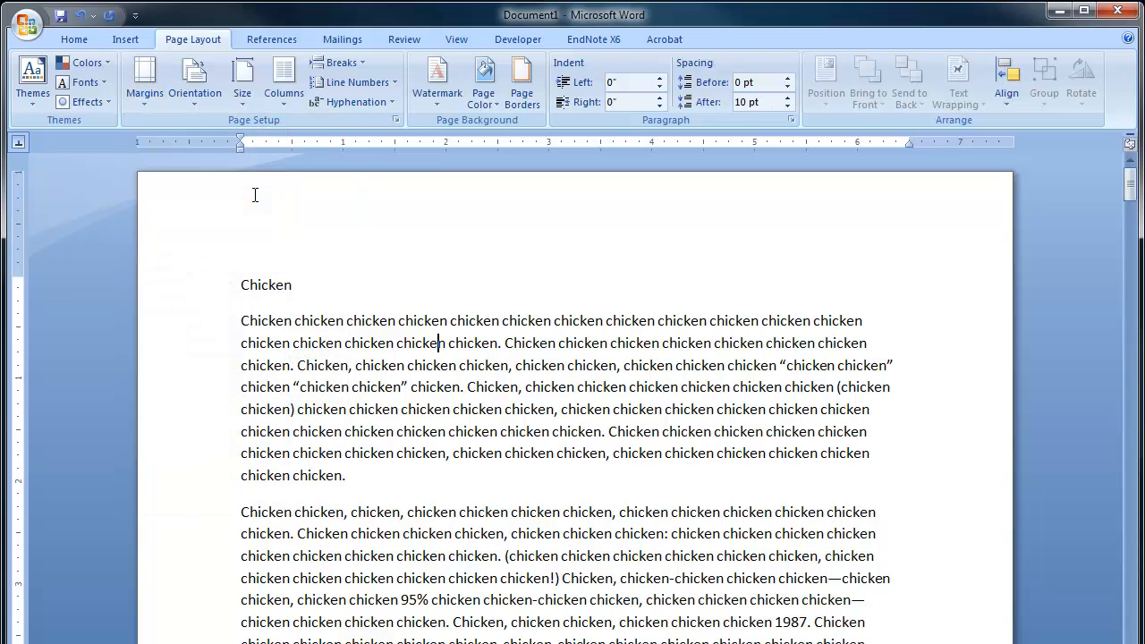
click(79, 40)
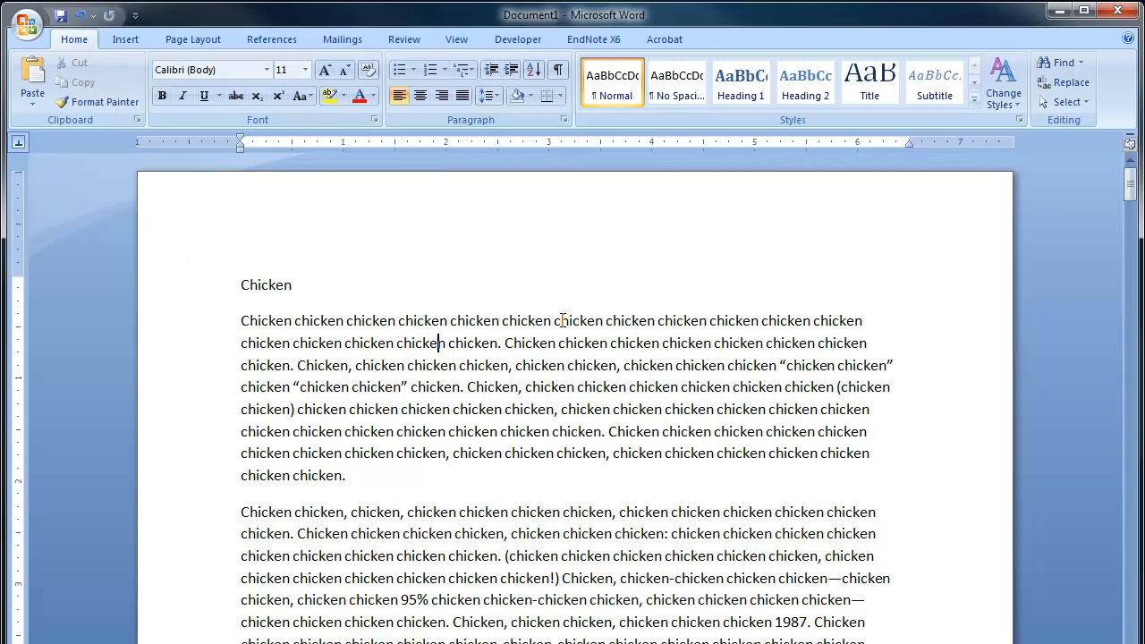
Insert a page number in the header using the top-of-page Plain Number 3 style and check it on the following page.
double_click(472, 221)
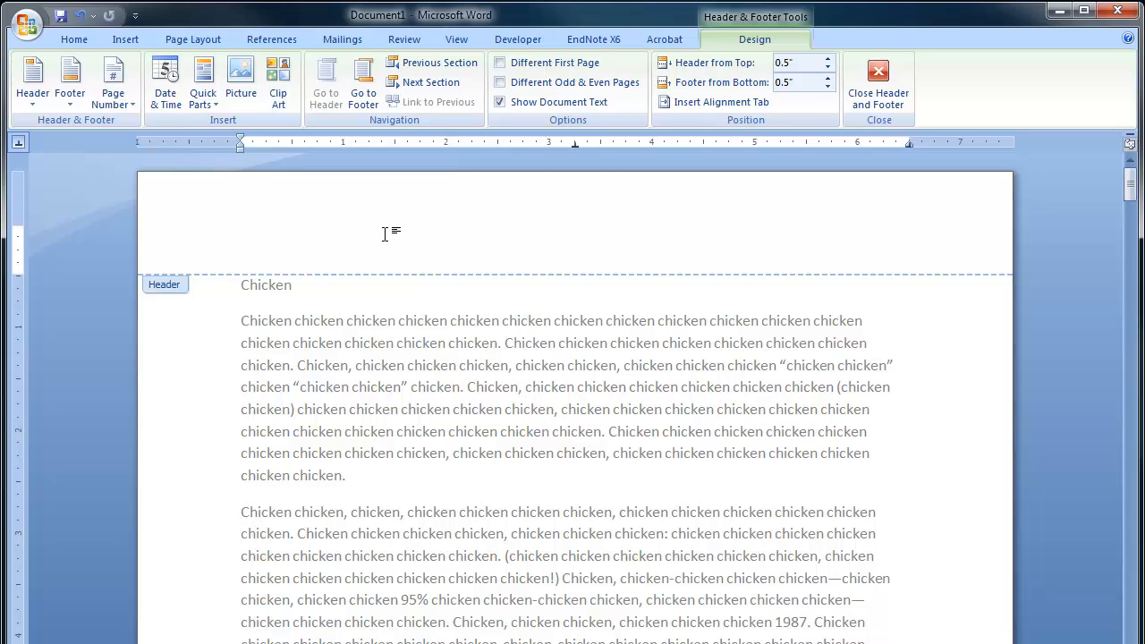
click(109, 103)
mouse_move(165, 130)
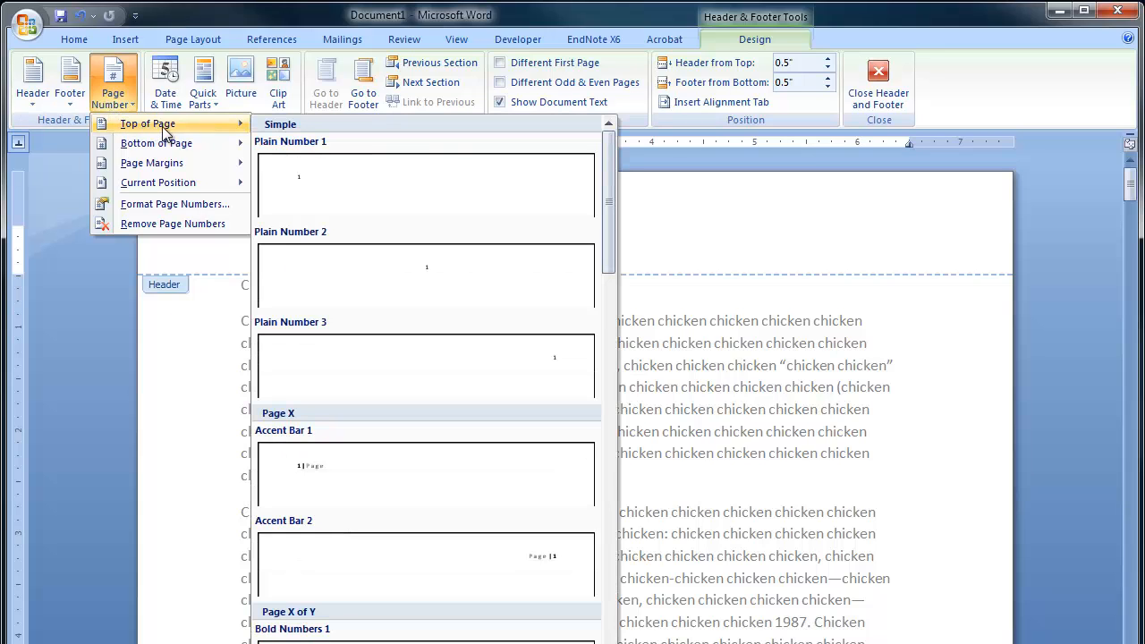
click(445, 360)
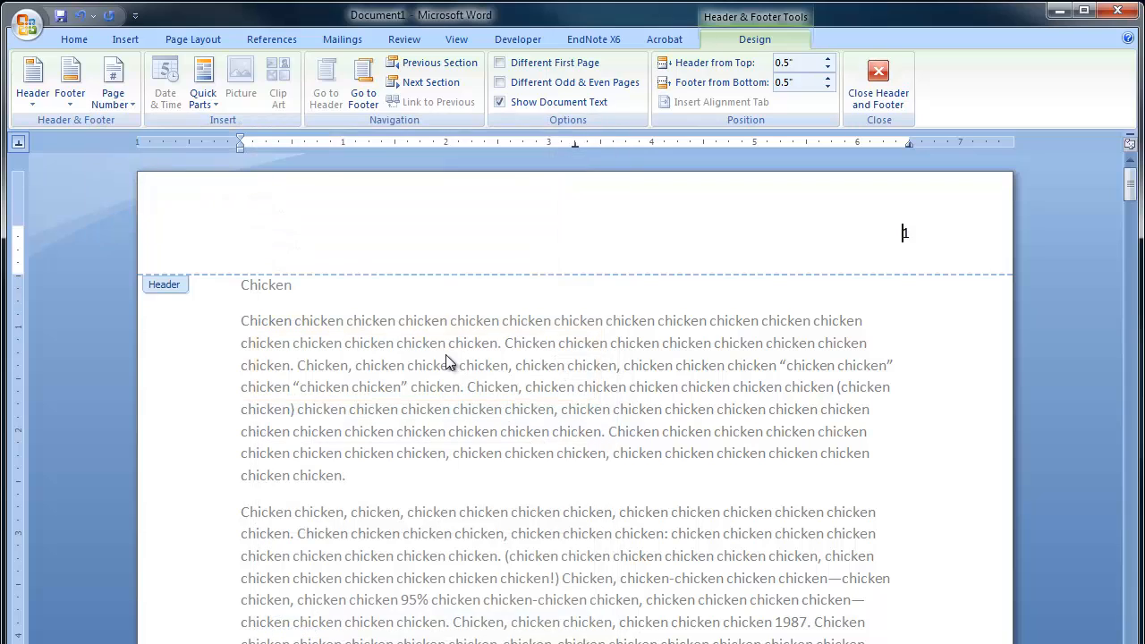
scroll(868, 298, down, 20)
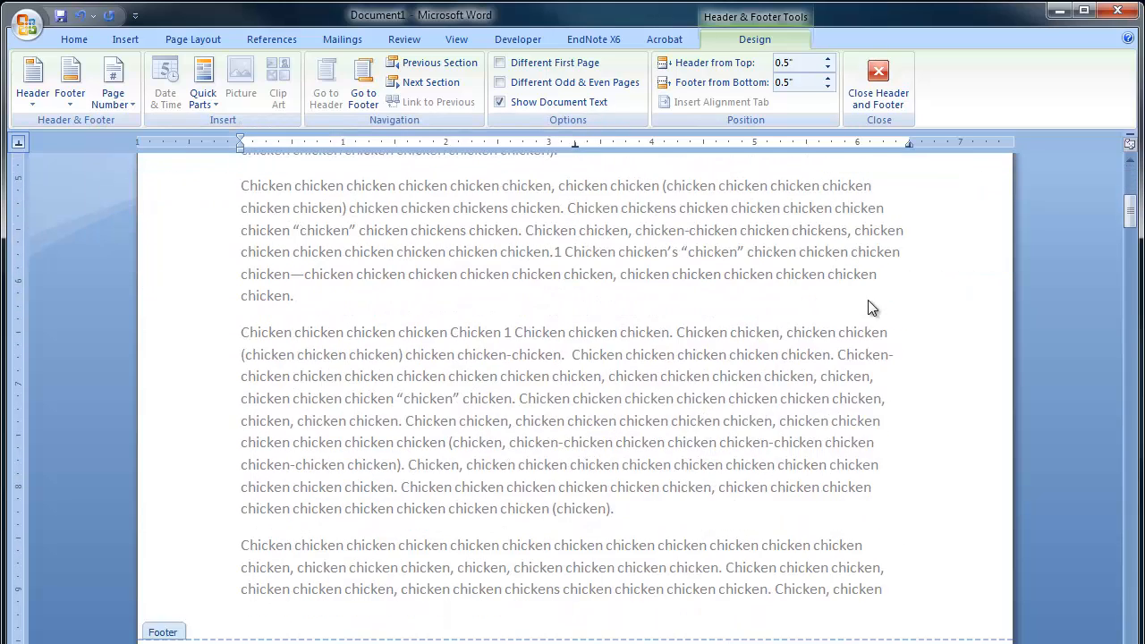
scroll(885, 286, down, 1)
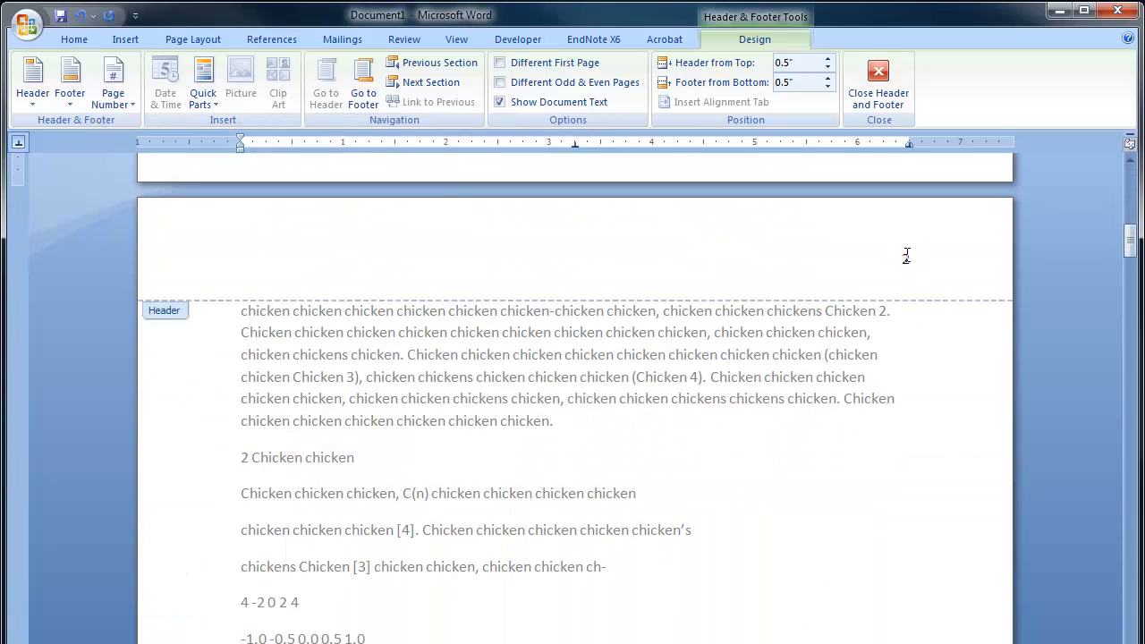
scroll(901, 269, down, 12)
scroll(902, 269, up, 20)
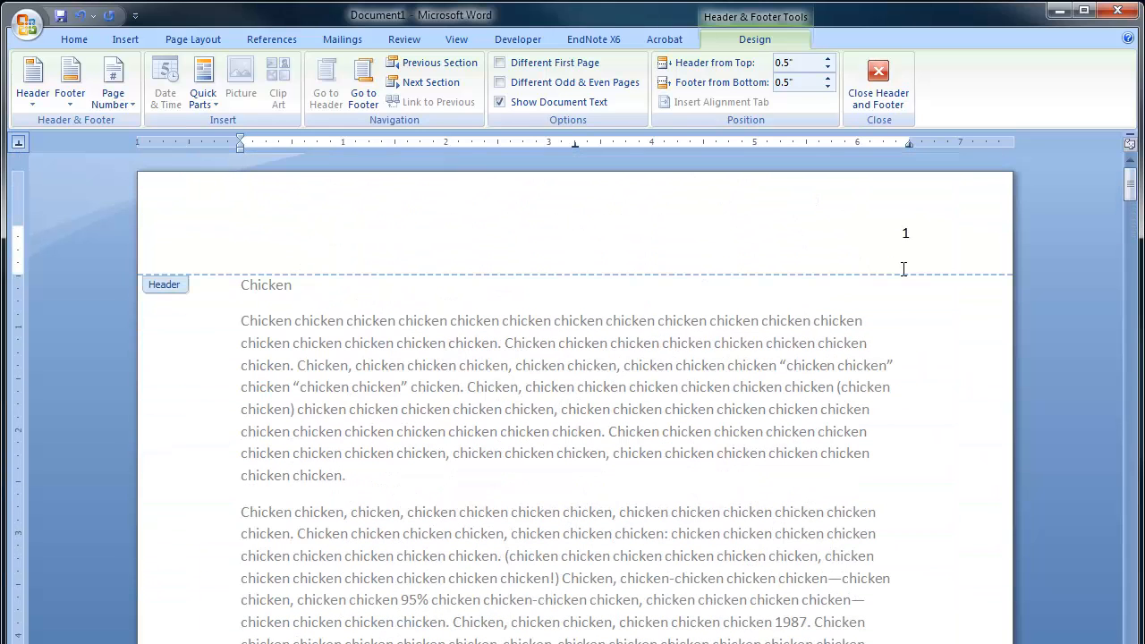
Add the author's last name and a space before the header's page number, and return to the body text.
click(903, 268)
text(Doe)
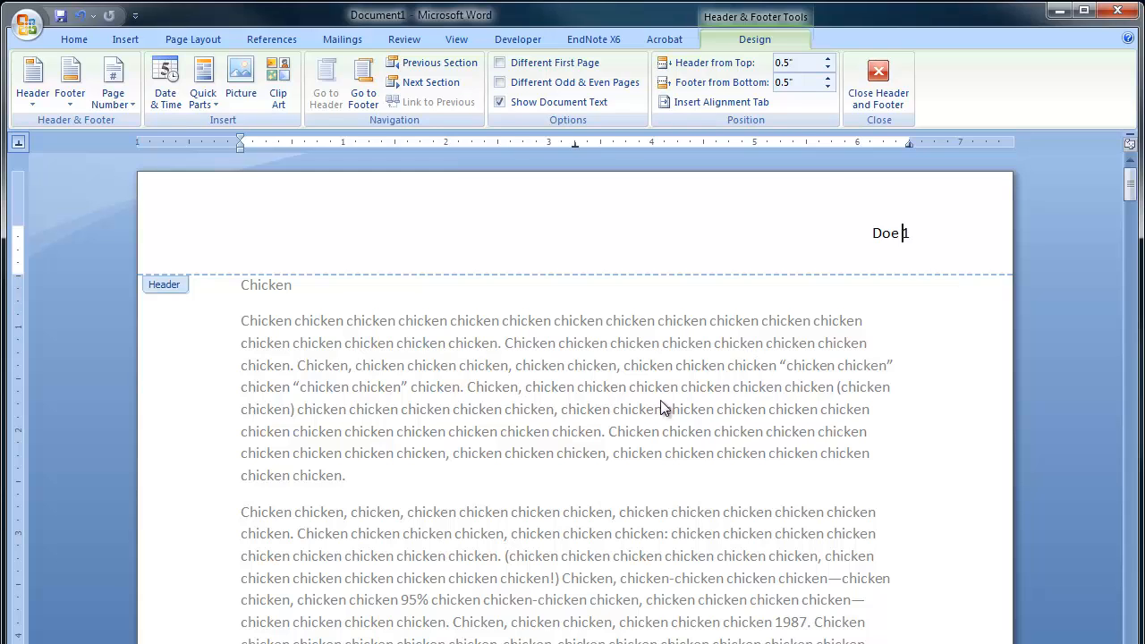
double_click(546, 433)
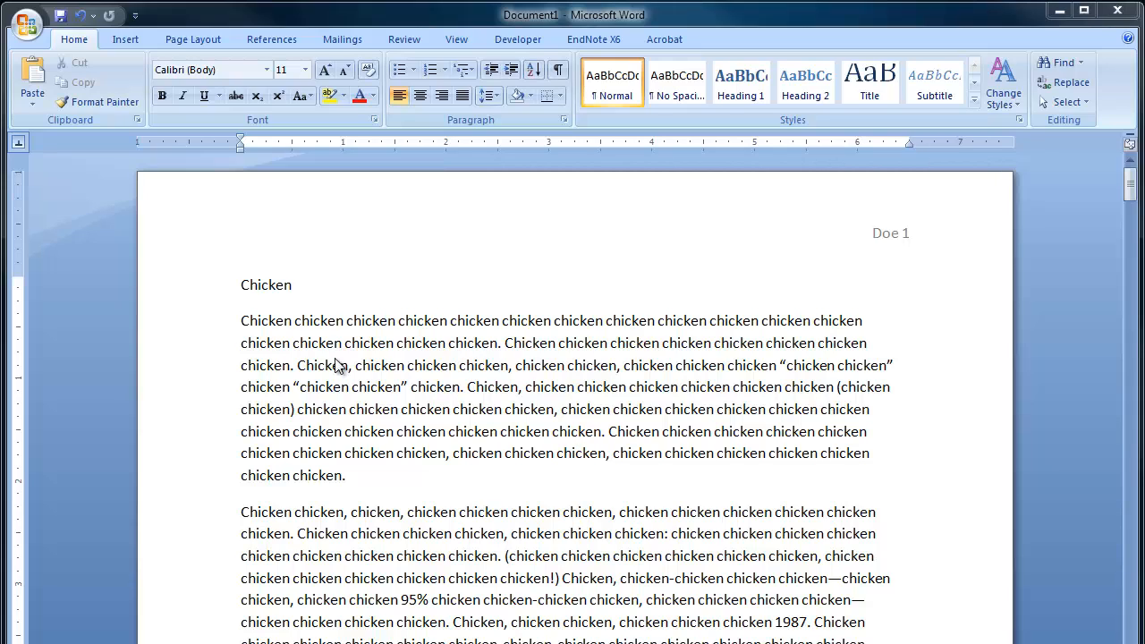
Set the font of the entire body text to Times New Roman at size 12.
click(175, 297)
drag(174, 297, 256, 499)
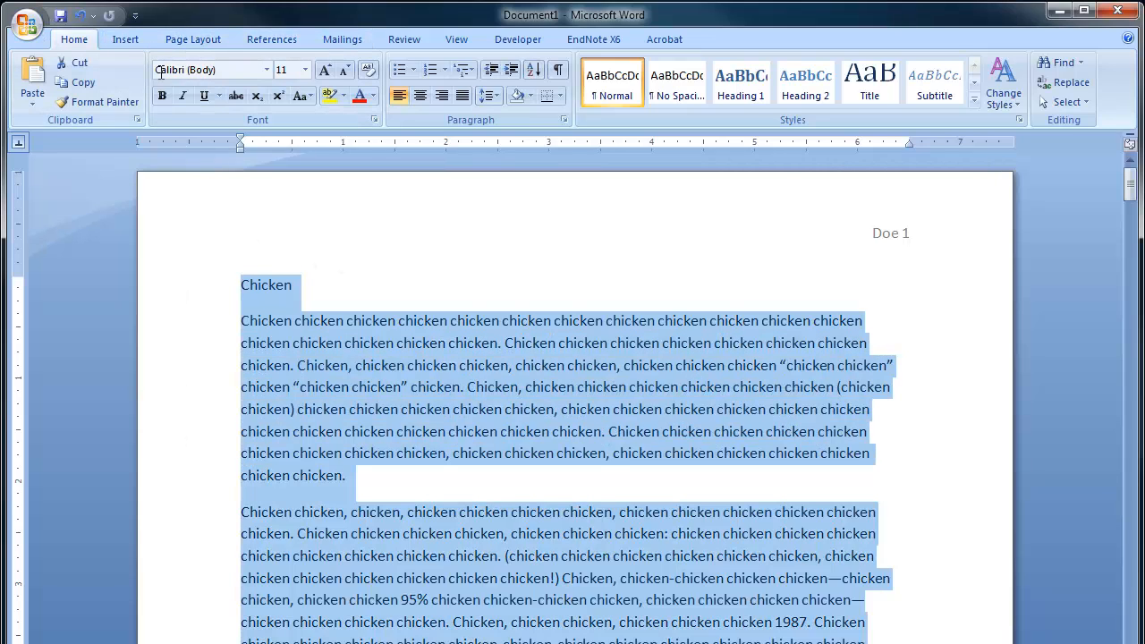
click(267, 73)
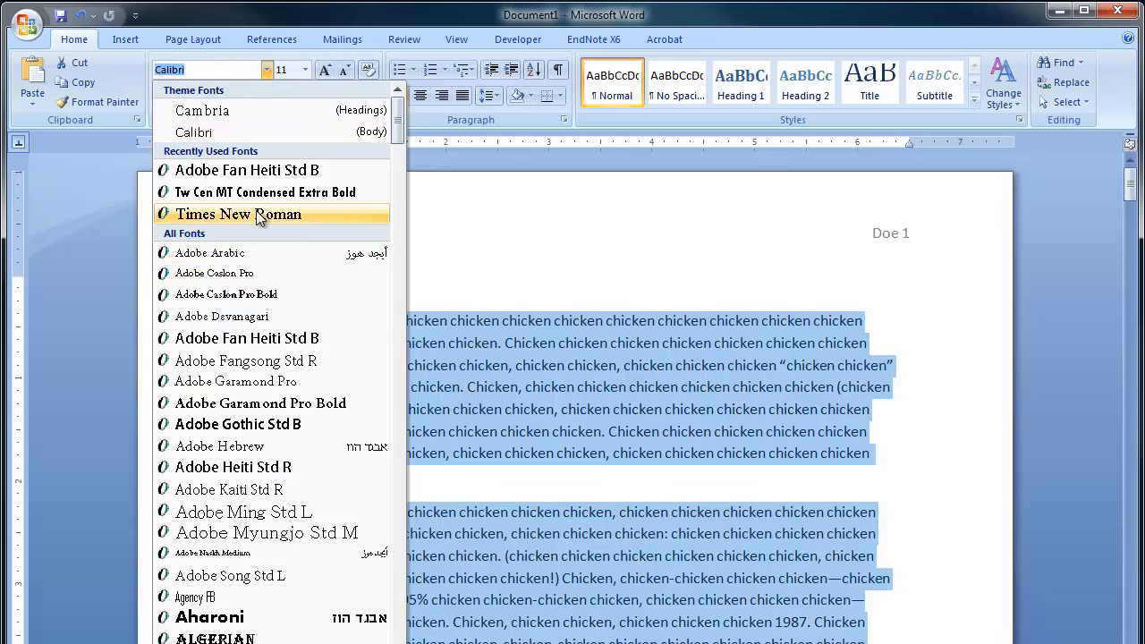
click(255, 214)
click(305, 70)
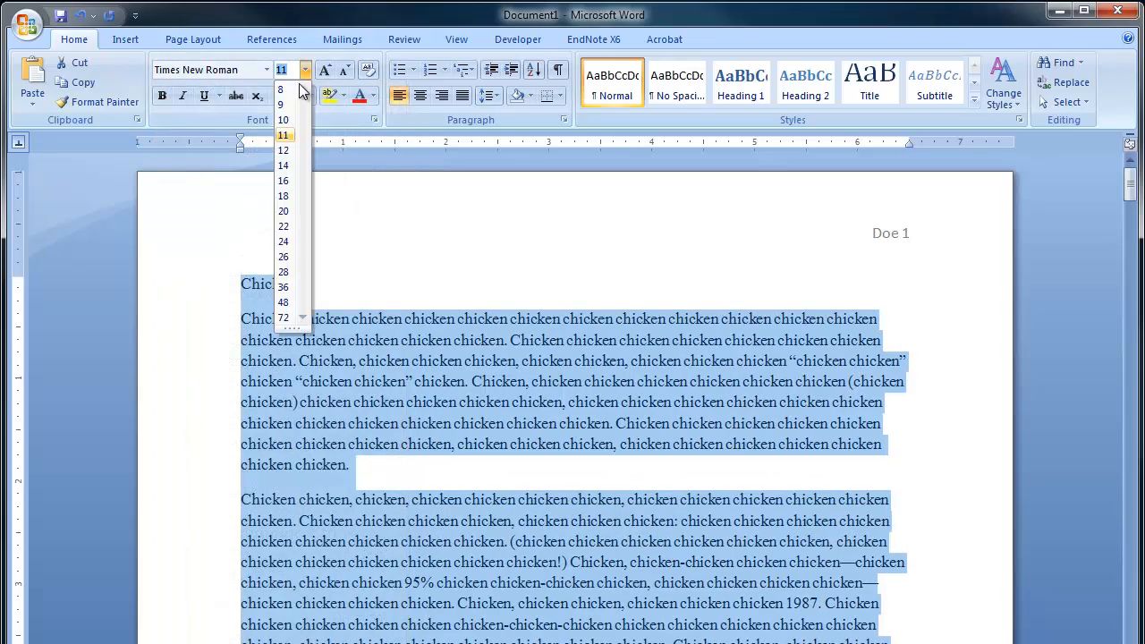
click(283, 151)
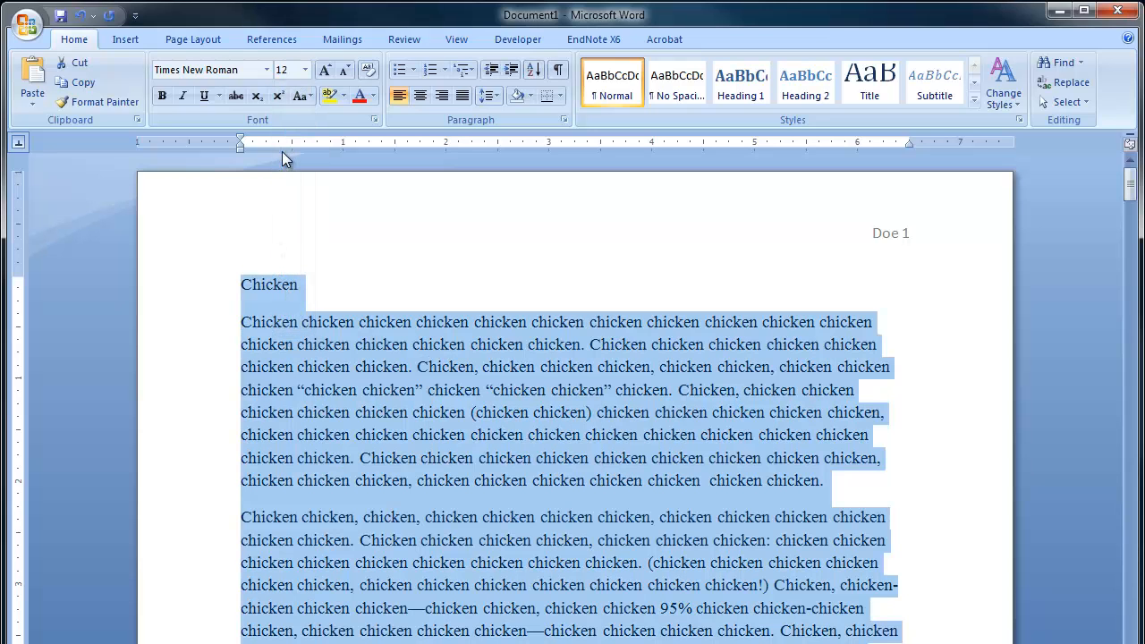
Set the line spacing of the entire body text to 2.0.
click(490, 96)
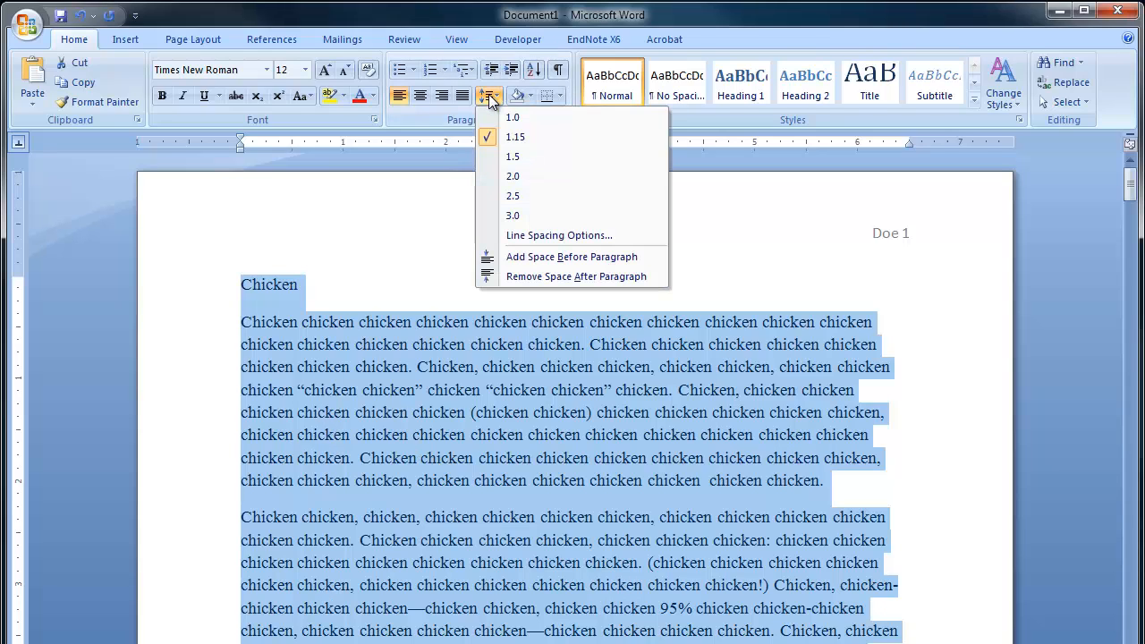
click(522, 178)
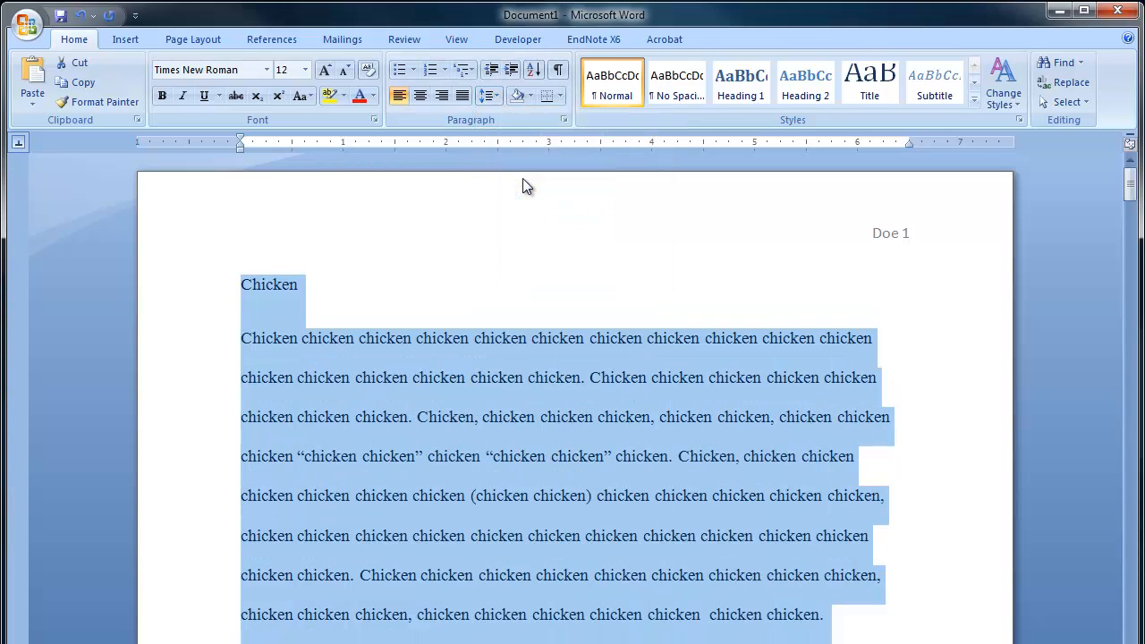
click(429, 455)
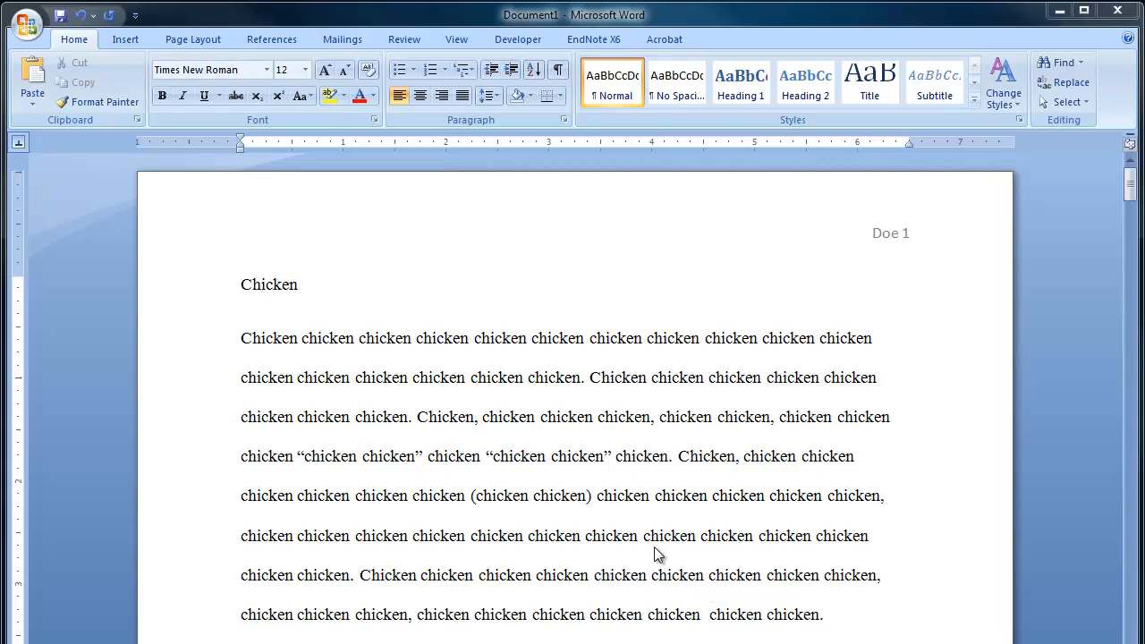
Insert two heading lines above the title with the author's full name and the instructor's name.
click(237, 295)
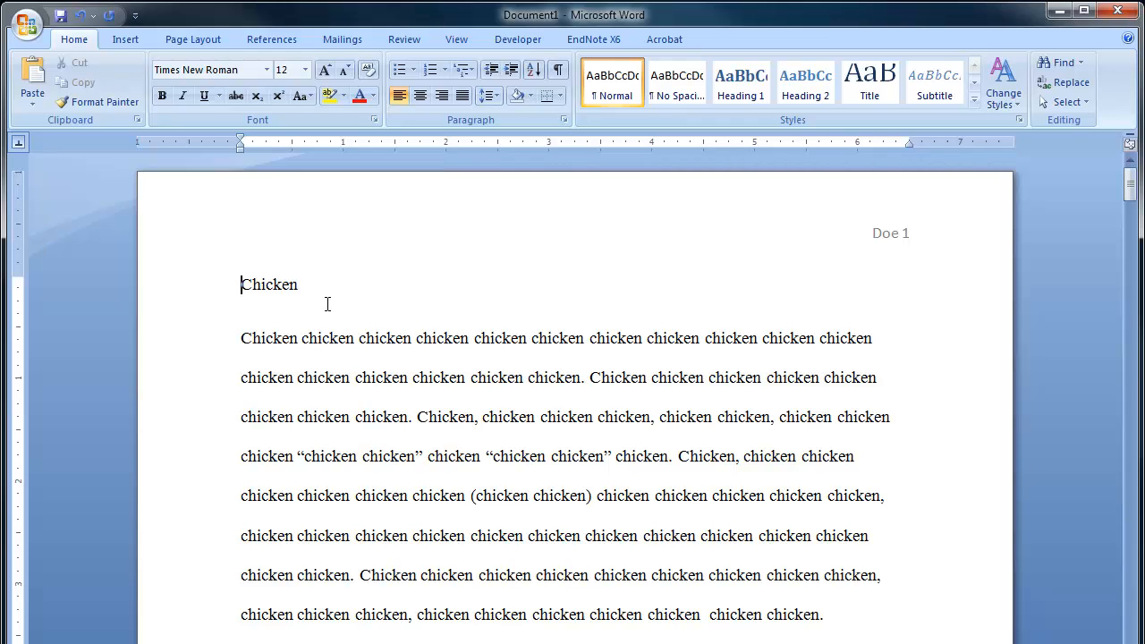
key(Return)
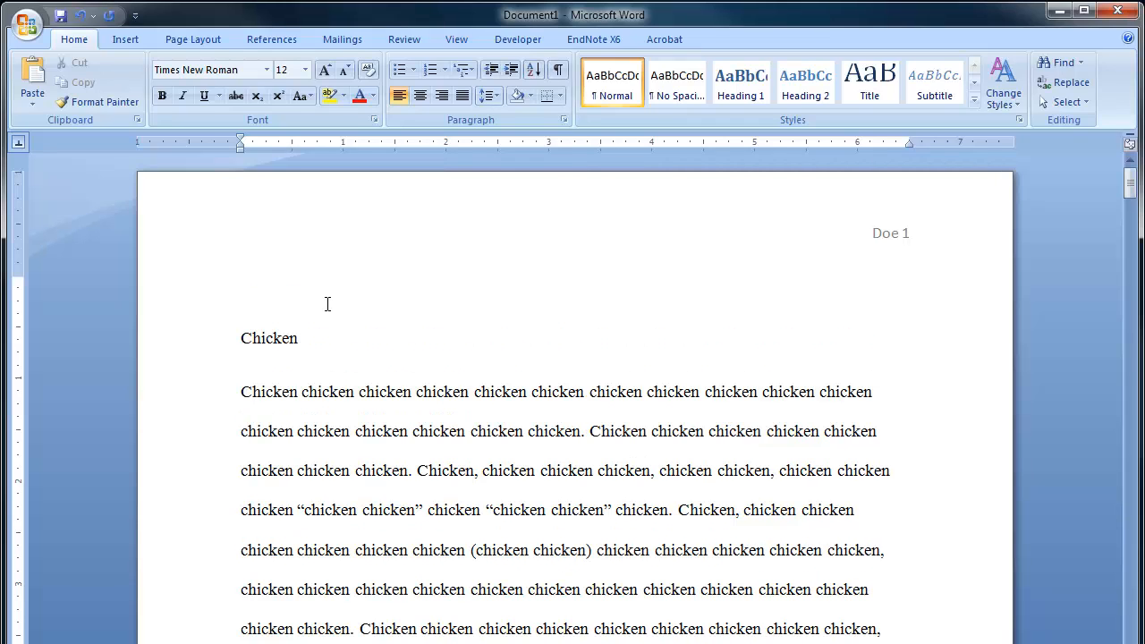
key(Up)
text(John Doe)
key(Return)
text(Mr.)
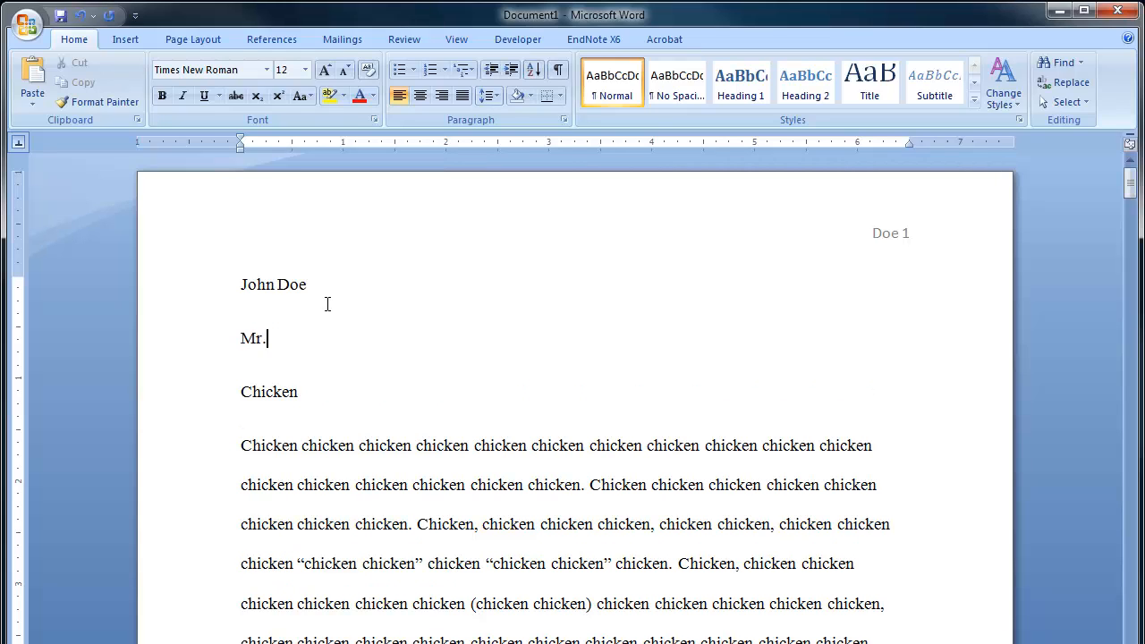
text( Helton)
key(Return)
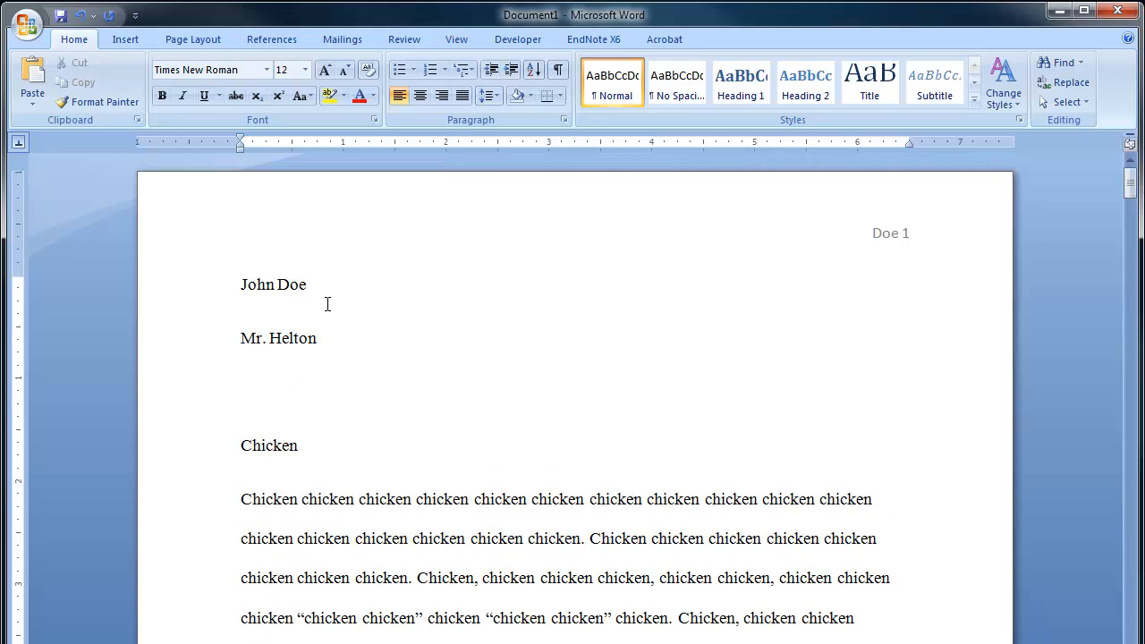
Add the course line "Composition 1023.002" and the date line "30 March, 2014" below the instructor's name.
text(Composition)
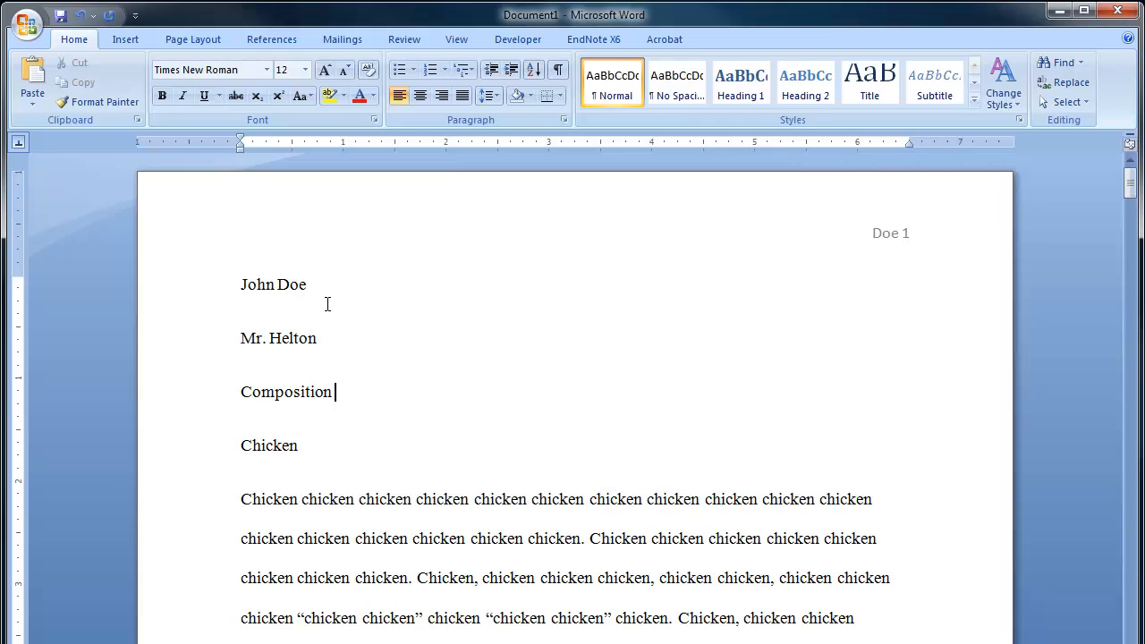
text( 1023.022)
key(BackSpace)
key(BackSpace)
text(02)
key(Return)
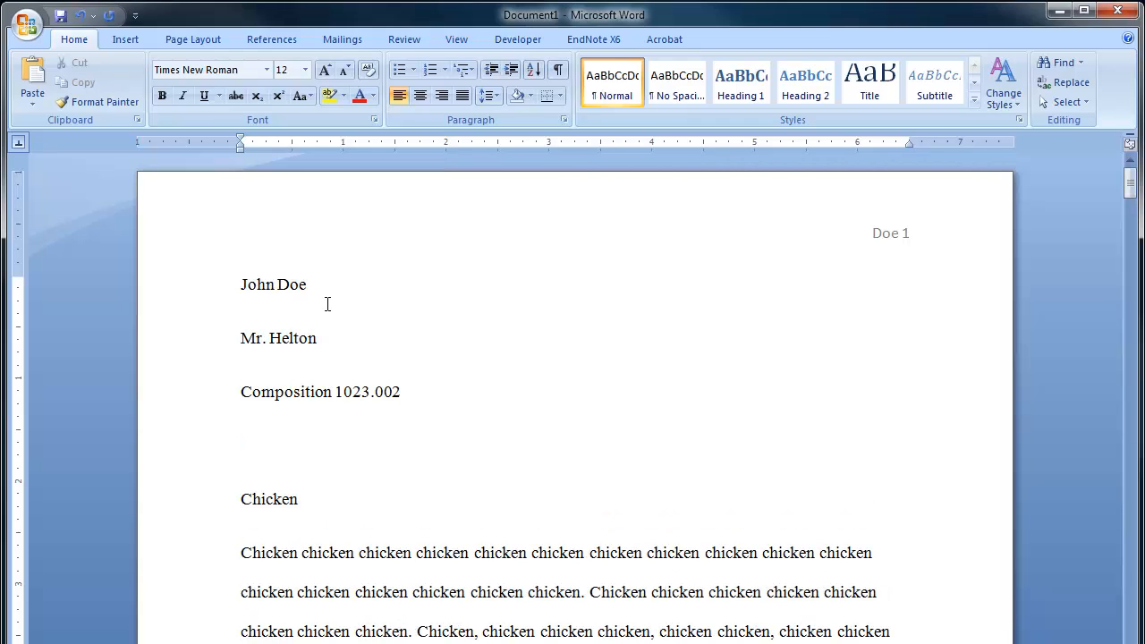
text(30 March, 2014)
Center the title "Chicken" above the first body paragraph.
drag(239, 500, 306, 503)
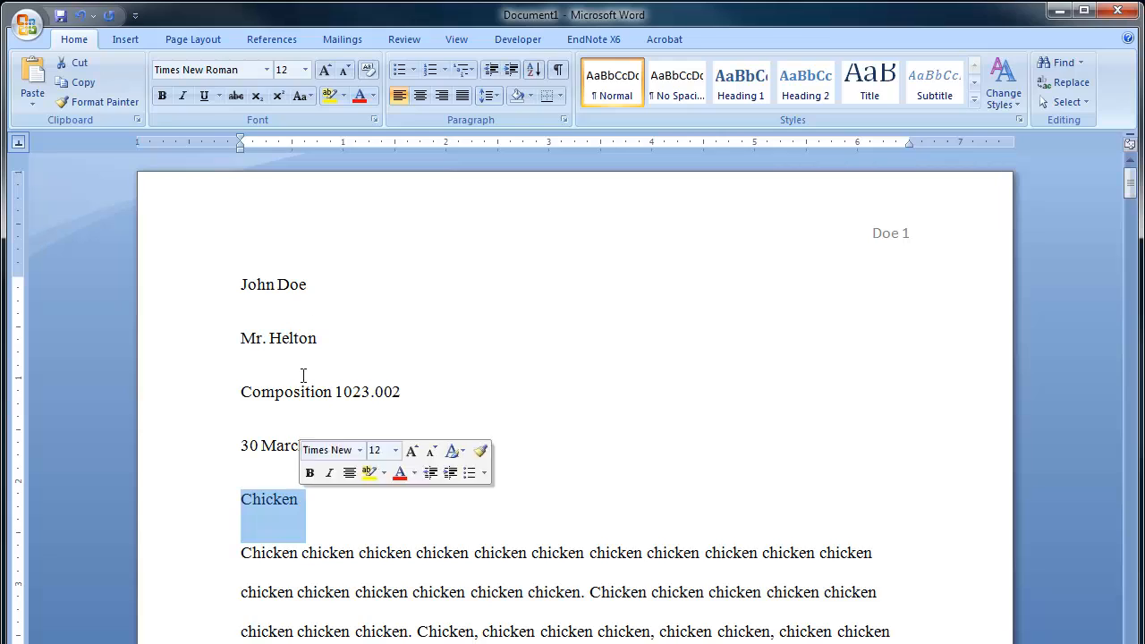
click(420, 97)
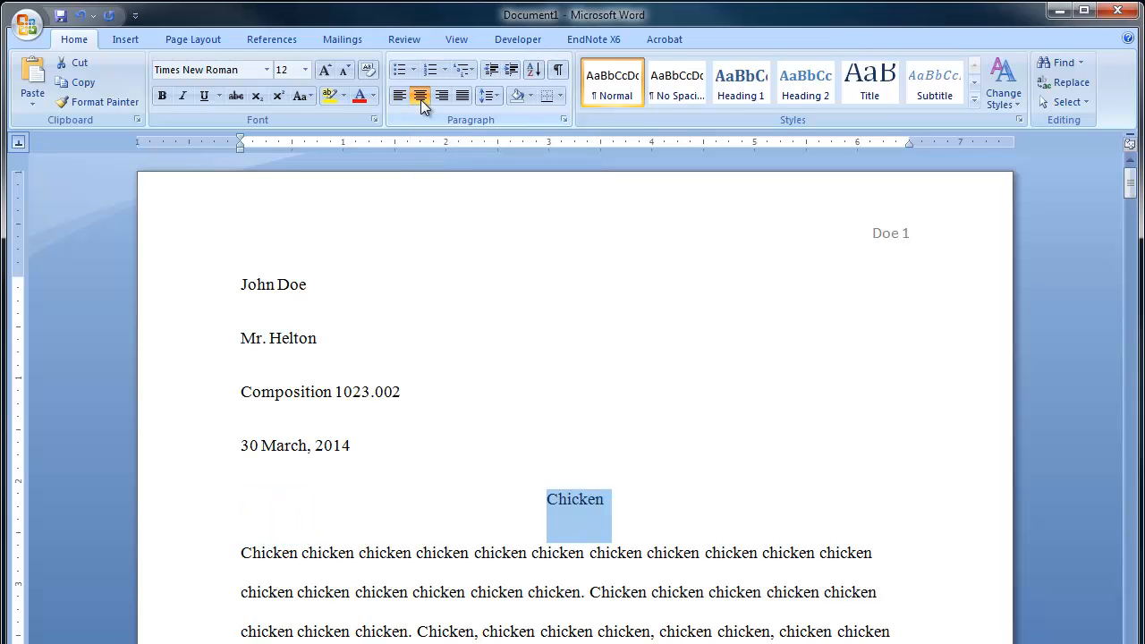
click(477, 615)
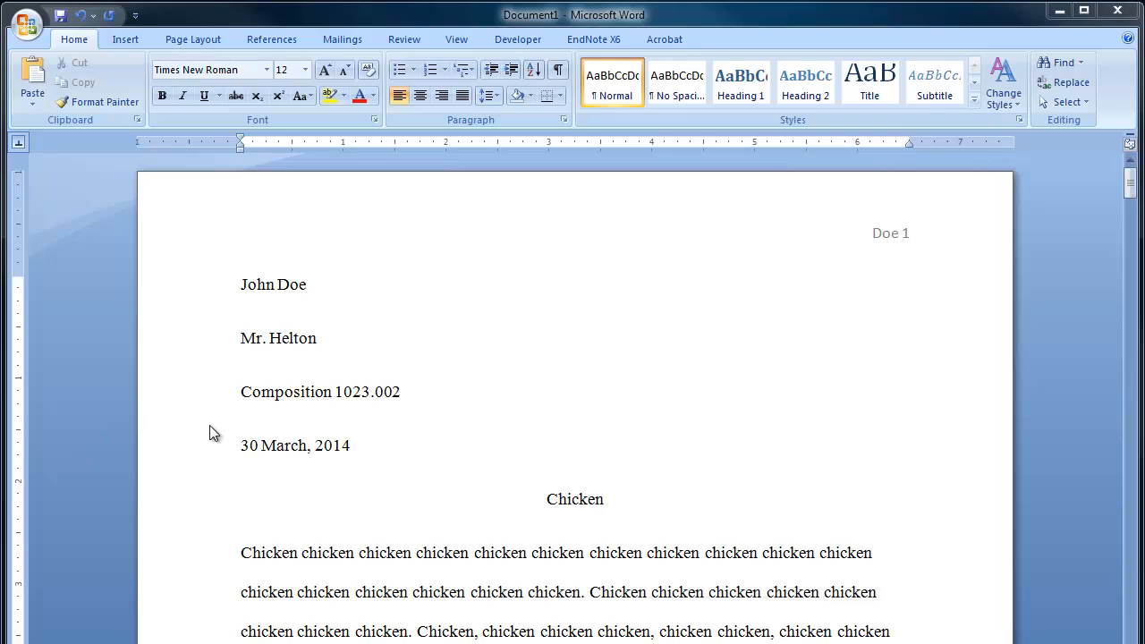
Try indenting only the first line of the first body paragraph.
scroll(182, 439, down, 3)
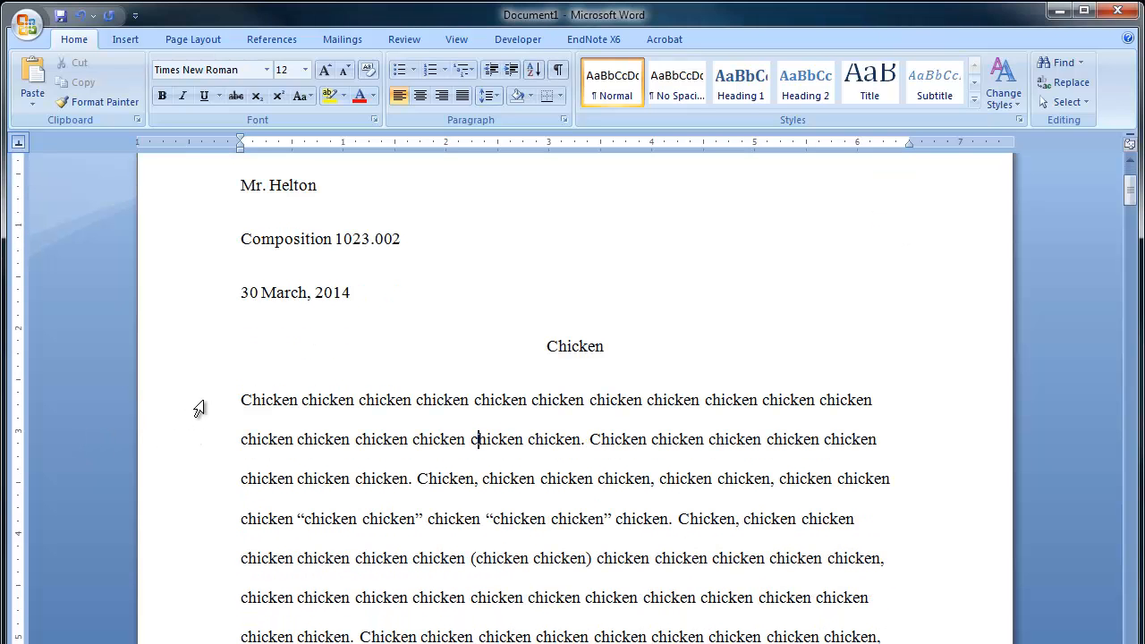
scroll(206, 408, down, 2)
scroll(206, 408, down, 1)
click(242, 247)
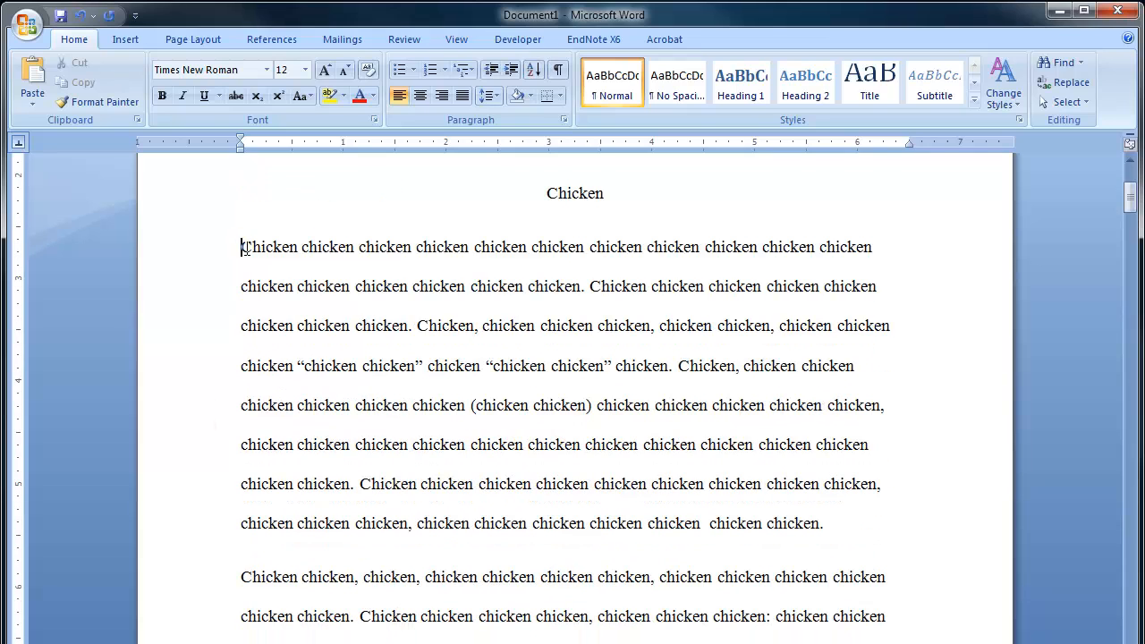
key(Tab)
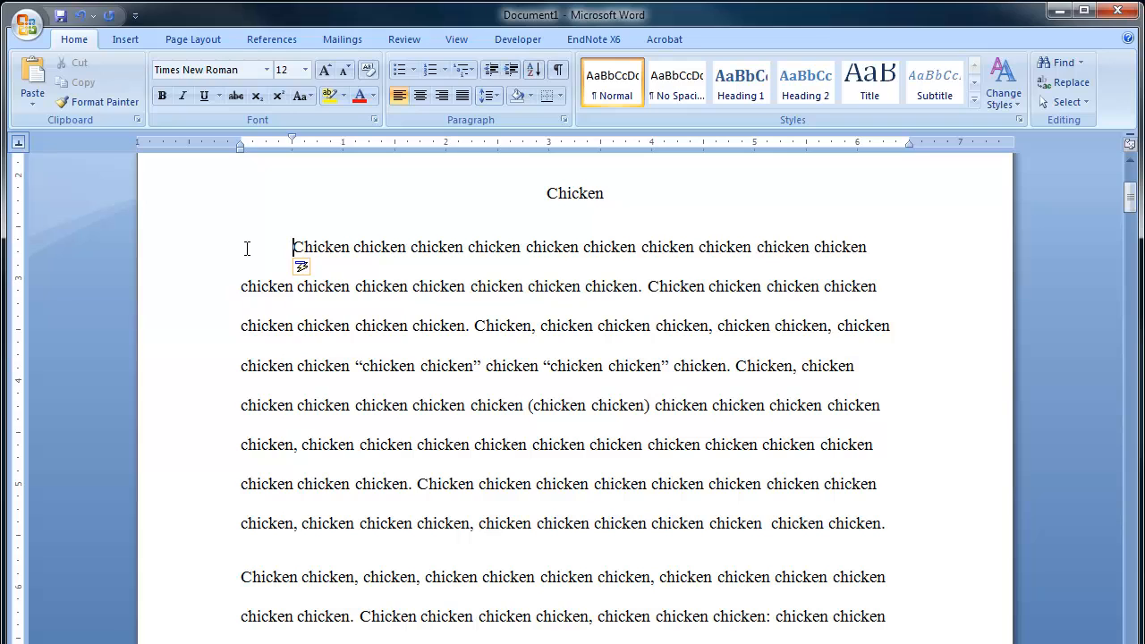
key(ctrl+z)
scroll(204, 268, down, 1)
scroll(205, 269, up, 1)
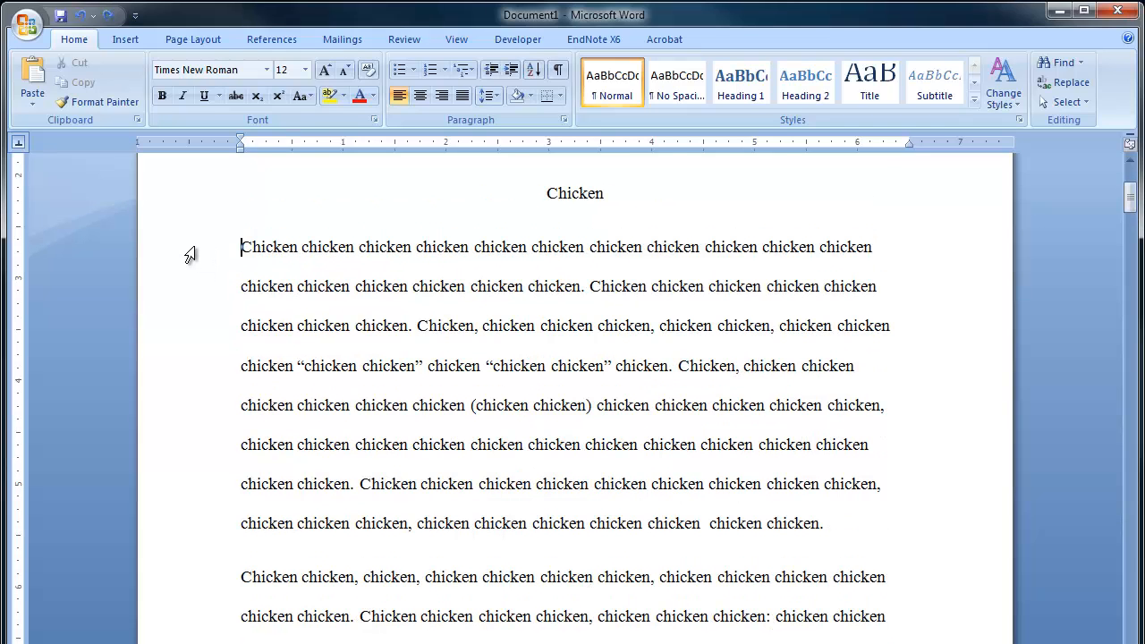
Select the body paragraphs below the title and give them a first-line indent of 0.5 inch.
click(188, 251)
drag(189, 251, 206, 631)
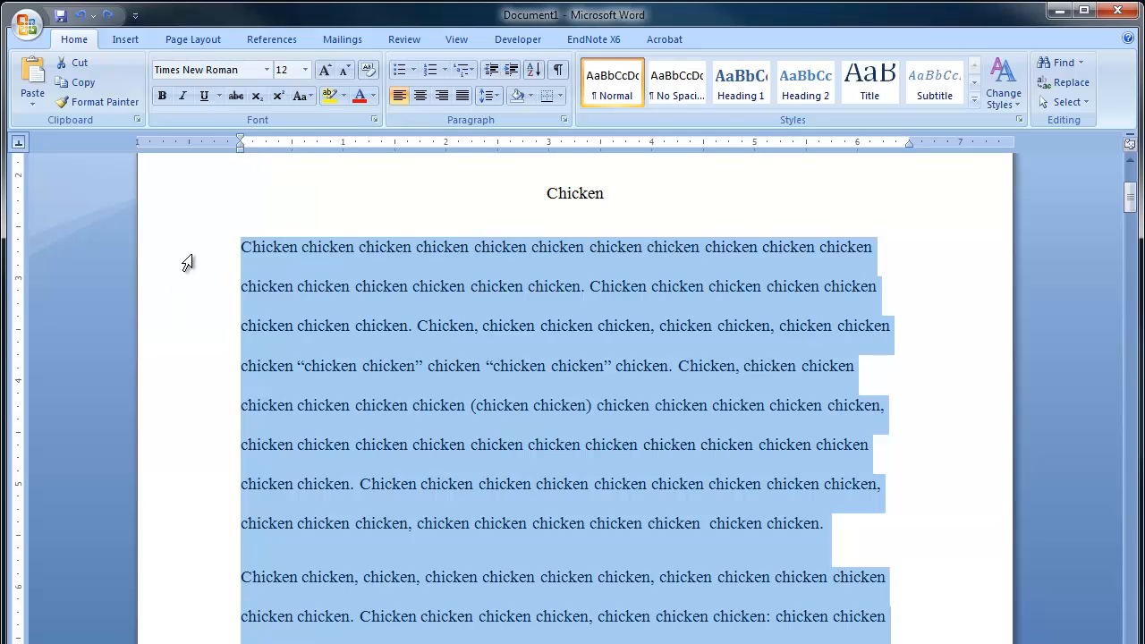
drag(239, 139, 240, 135)
drag(290, 136, 290, 136)
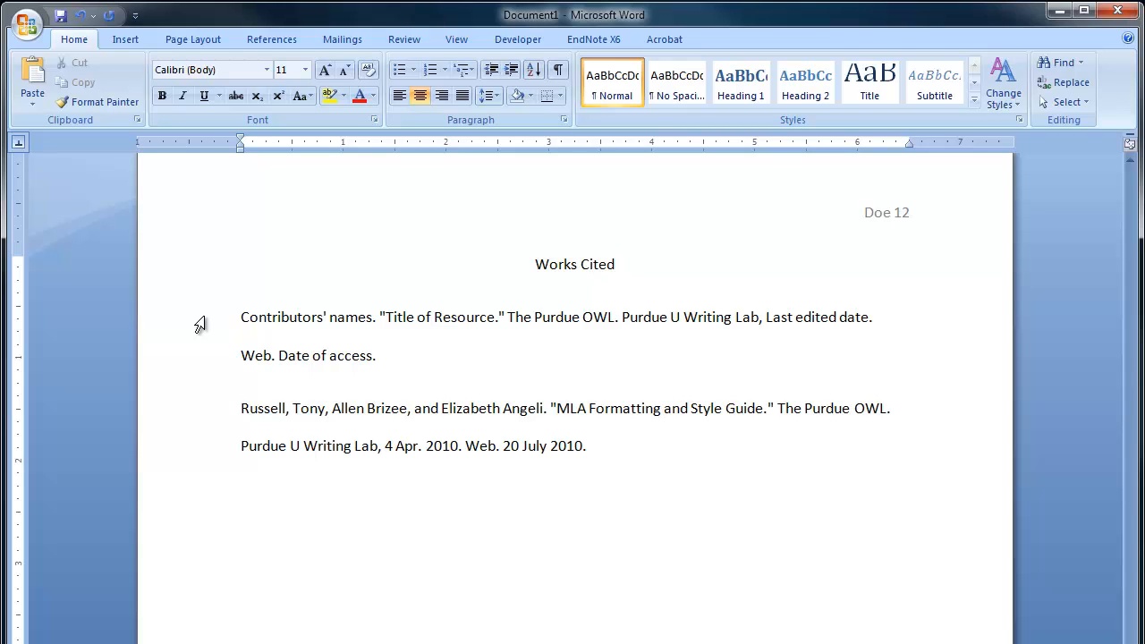
Apply a 0.5-inch hanging indent to both entries on the Works Cited page.
drag(200, 325, 217, 469)
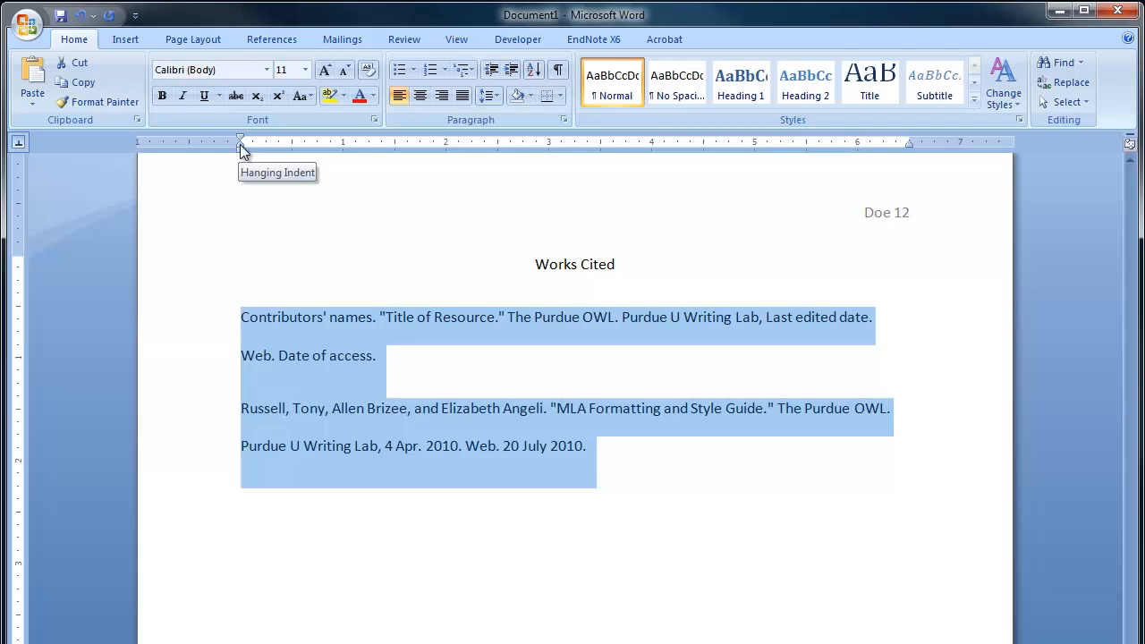
drag(239, 144, 239, 144)
drag(292, 144, 293, 144)
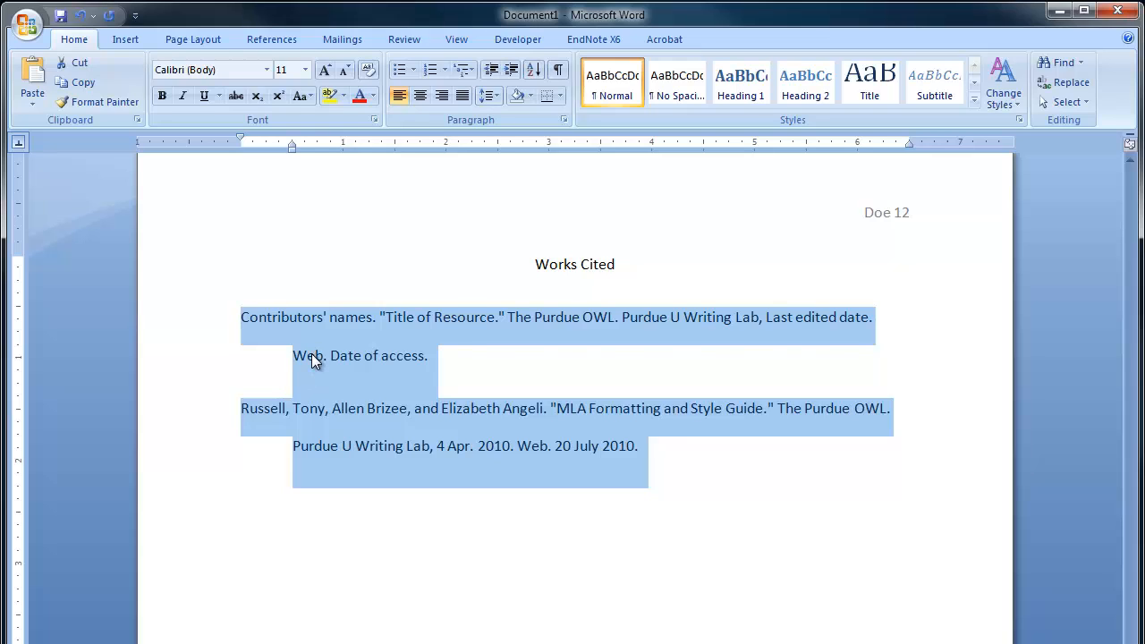
click(248, 372)
click(279, 409)
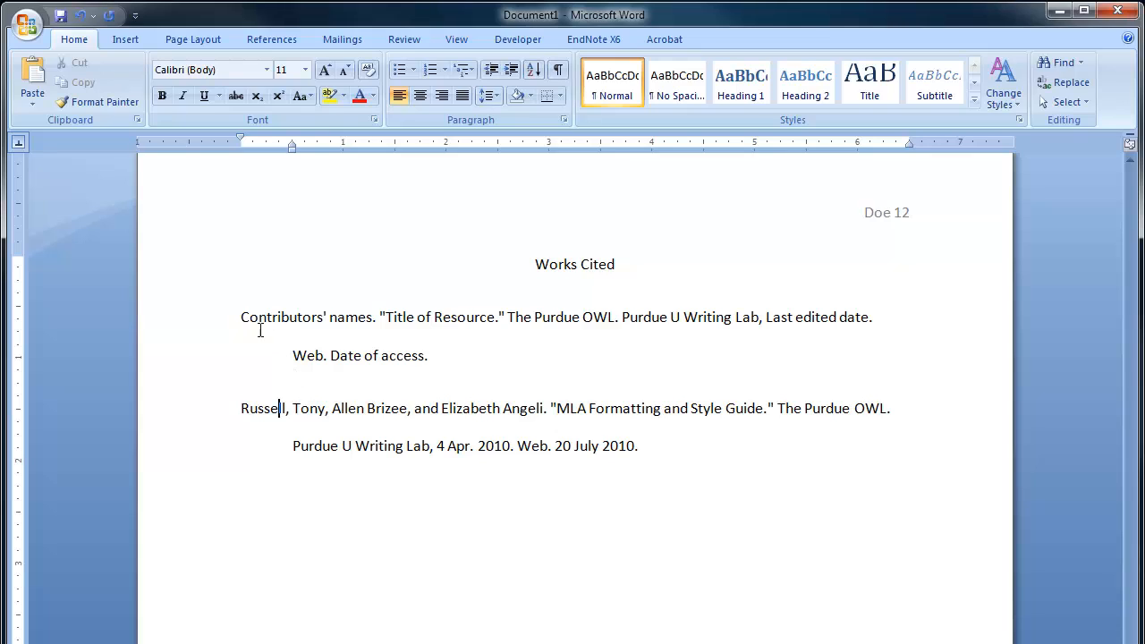
drag(243, 315, 238, 316)
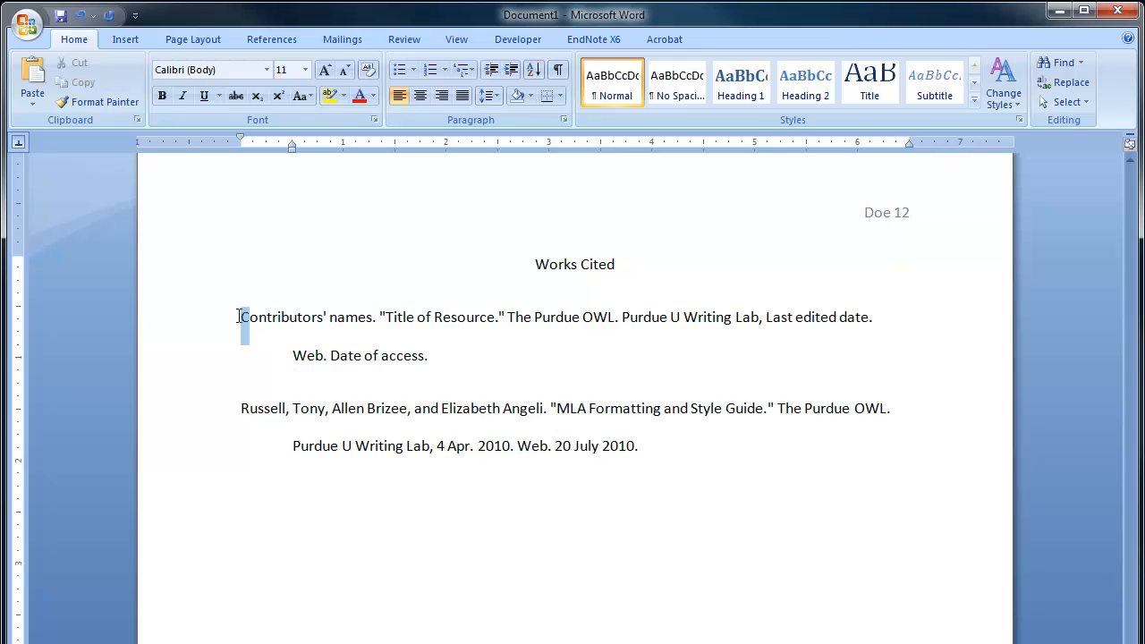
click(413, 418)
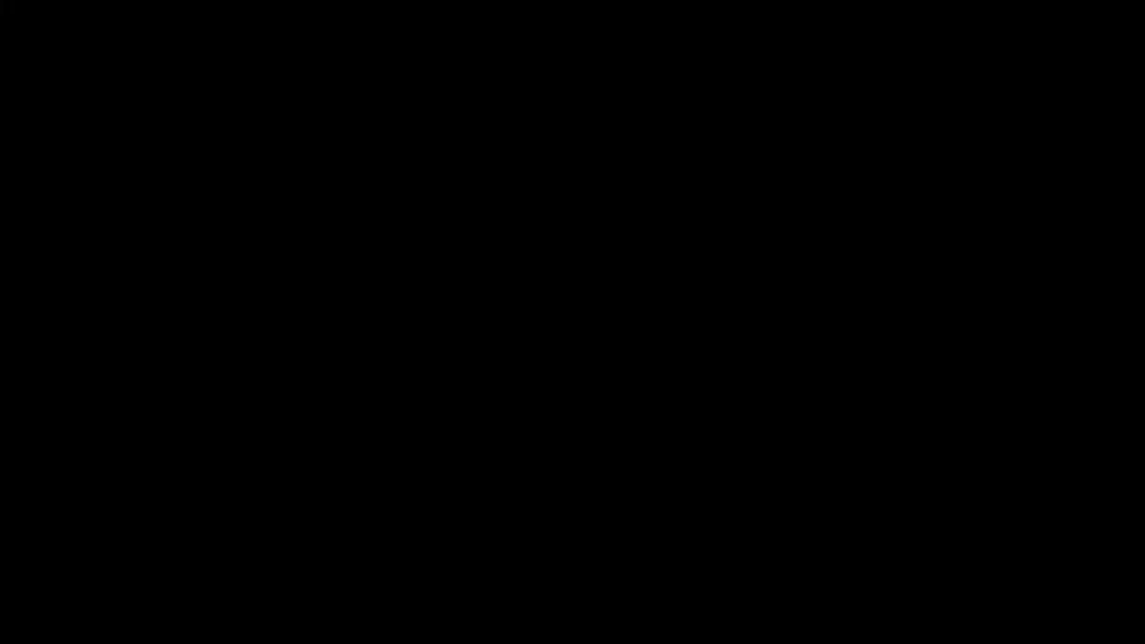